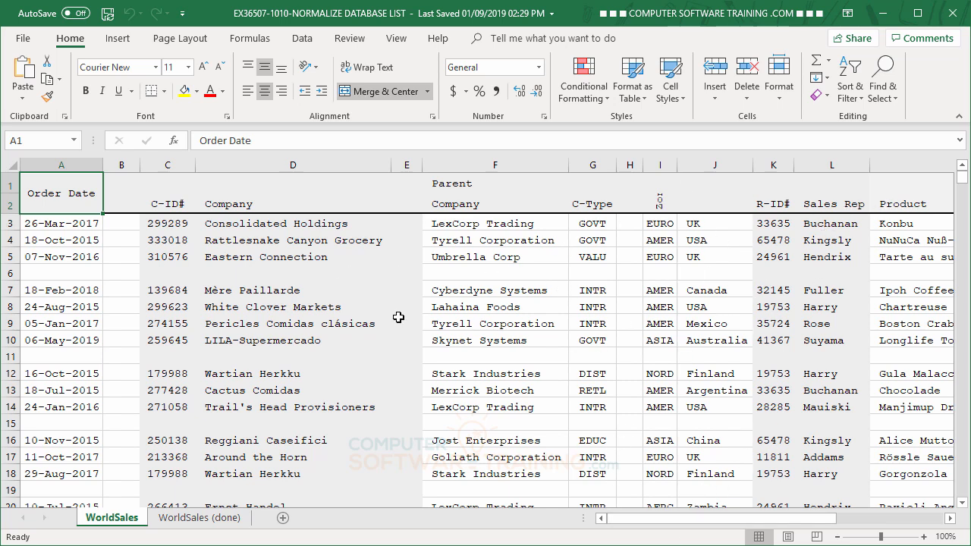
# Compare the layout of the WorldSales sheet with the finished WorldSales (done) sheet
pyautogui.click(229, 522)
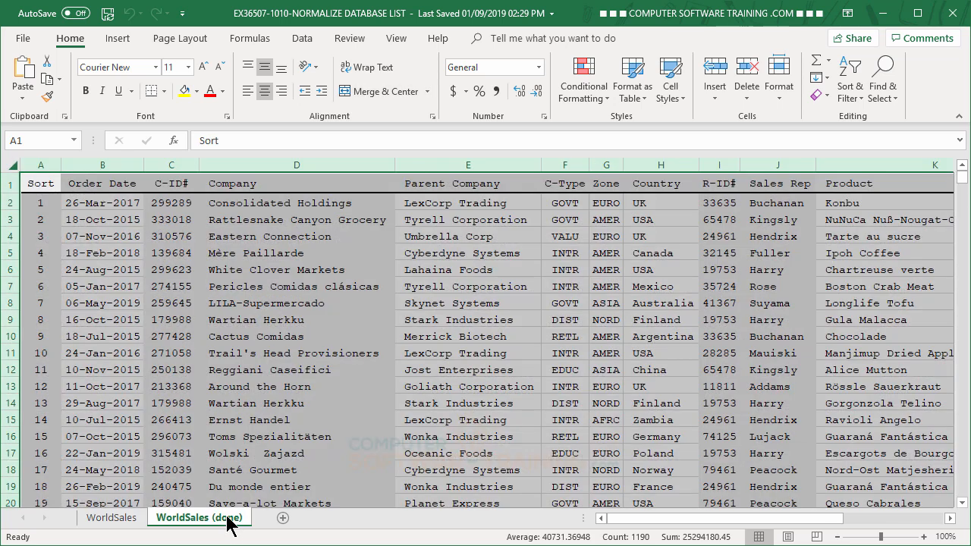
pyautogui.click(193, 274)
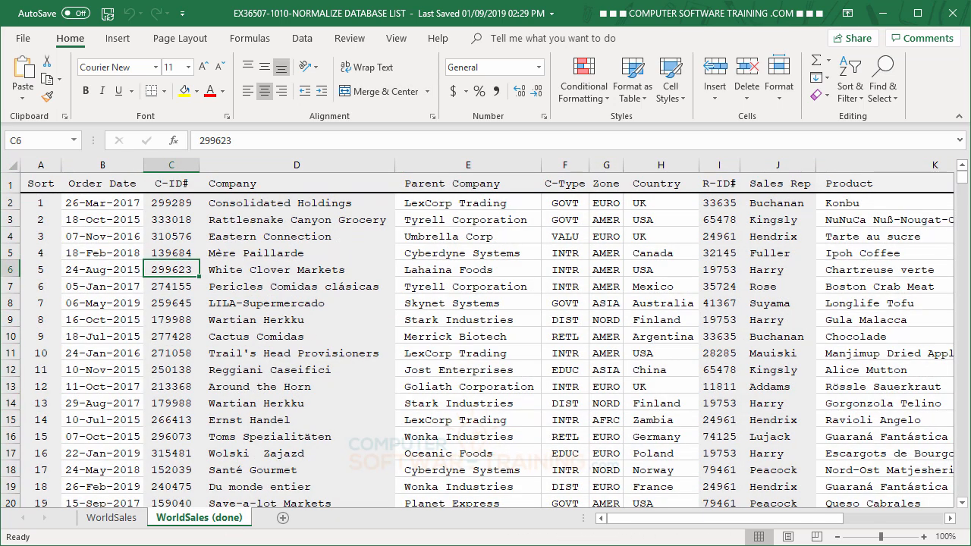
pyautogui.click(112, 519)
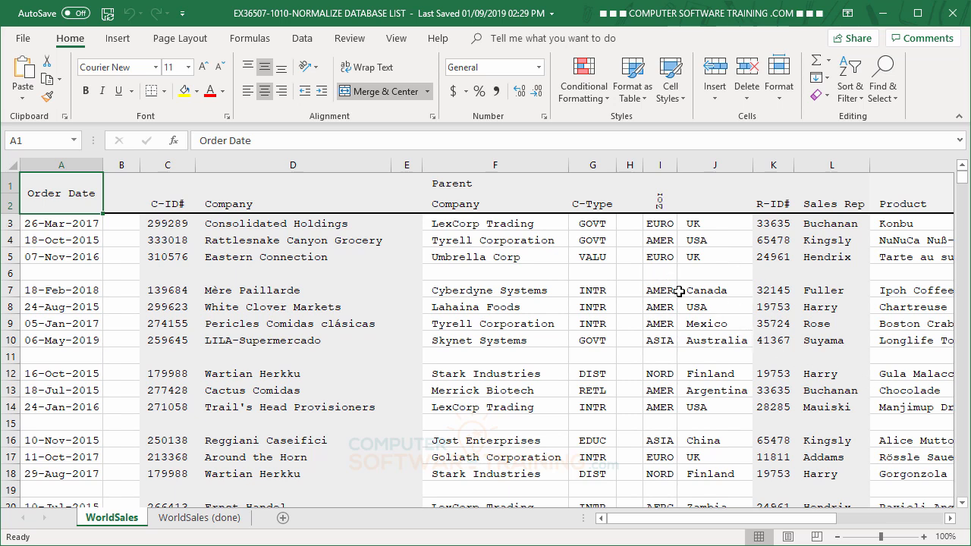
pyautogui.click(219, 516)
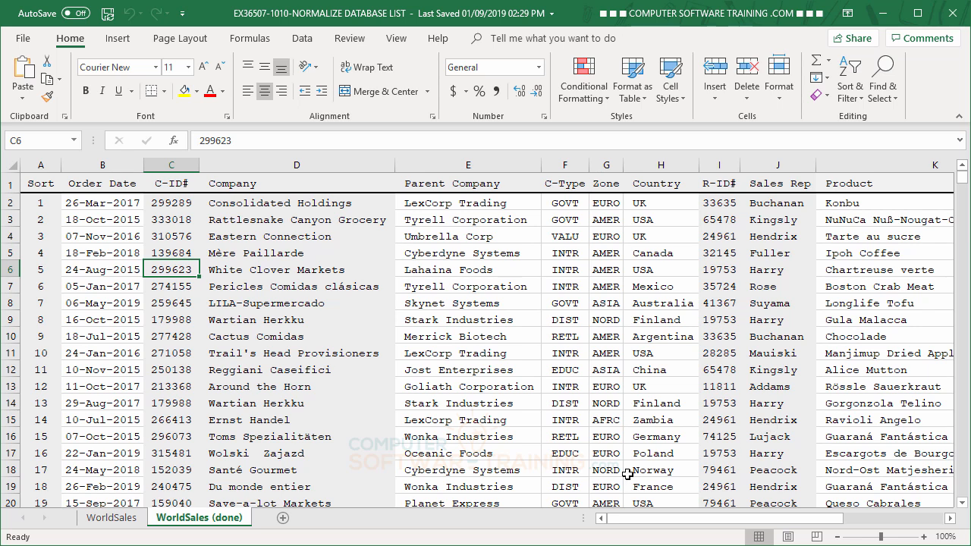
pyautogui.click(134, 524)
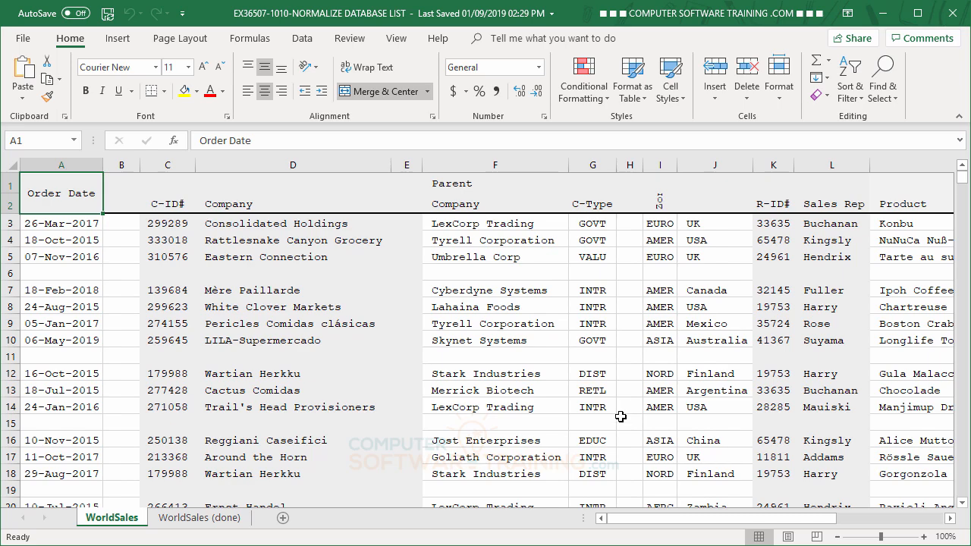
pyautogui.click(217, 524)
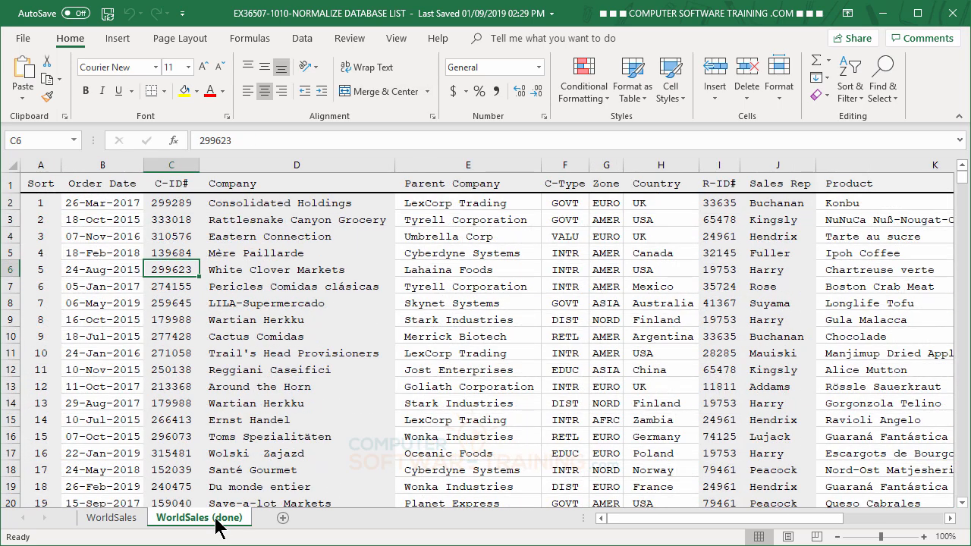
# On the WorldSales sheet, unmerge the Order Date header and move its text from A1 down to A2
pyautogui.click(110, 523)
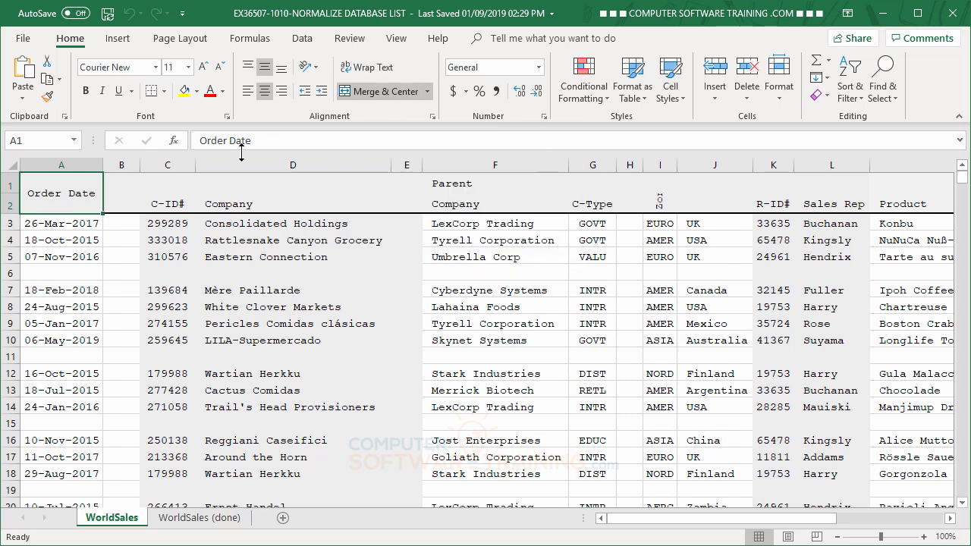
pyautogui.click(382, 91)
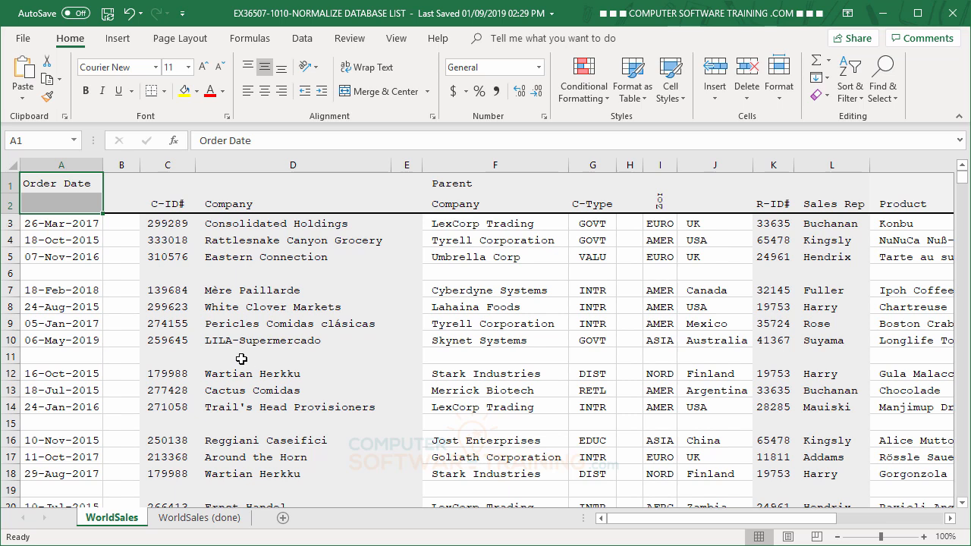
pyautogui.click(71, 253)
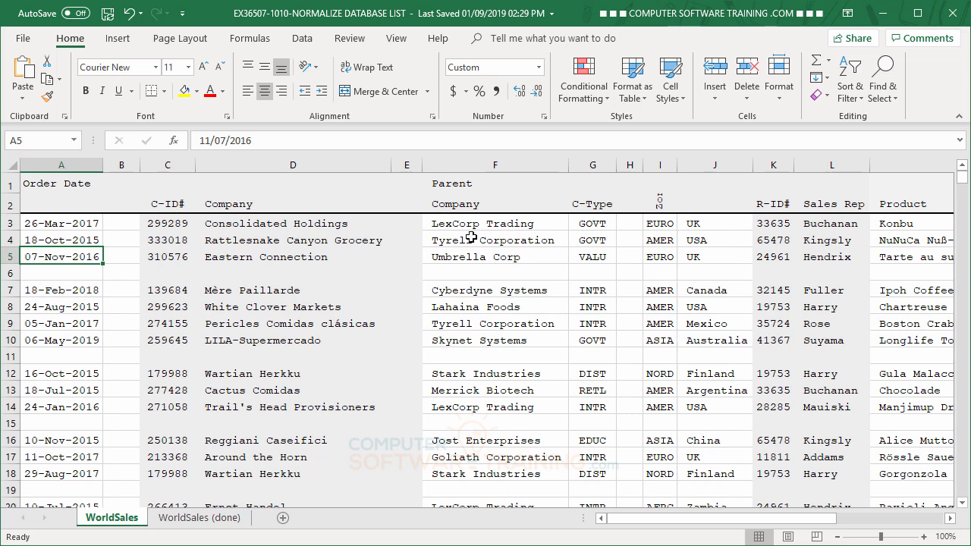
pyautogui.click(53, 185)
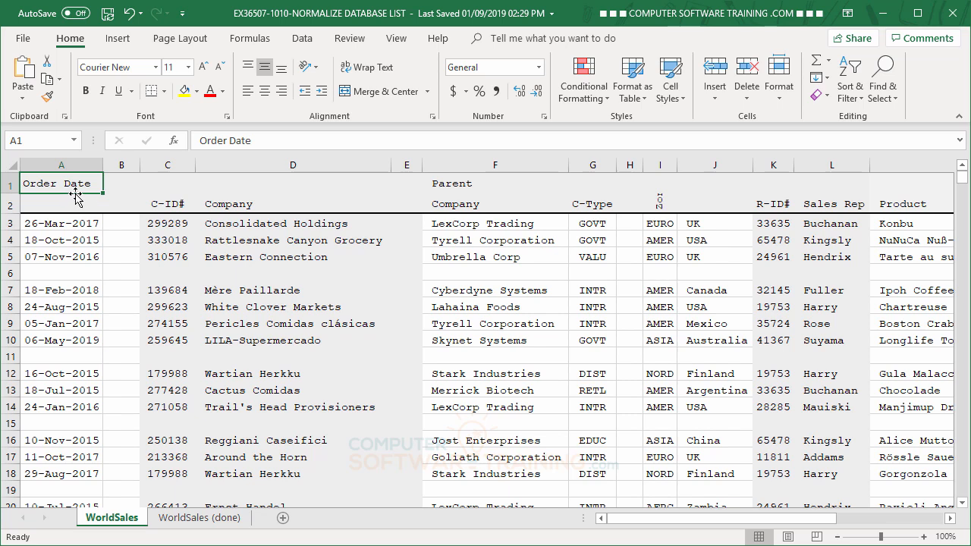
pyautogui.moveTo(76, 196); pyautogui.dragTo(79, 215)
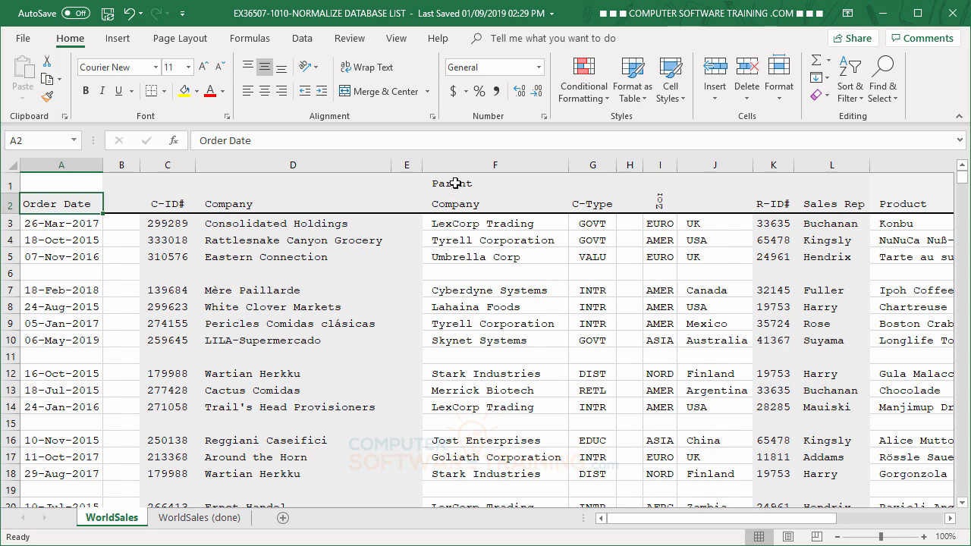
# Clear the word Parent from F1 and enter "Parent Company" as the single-cell header in F2
pyautogui.click(454, 185)
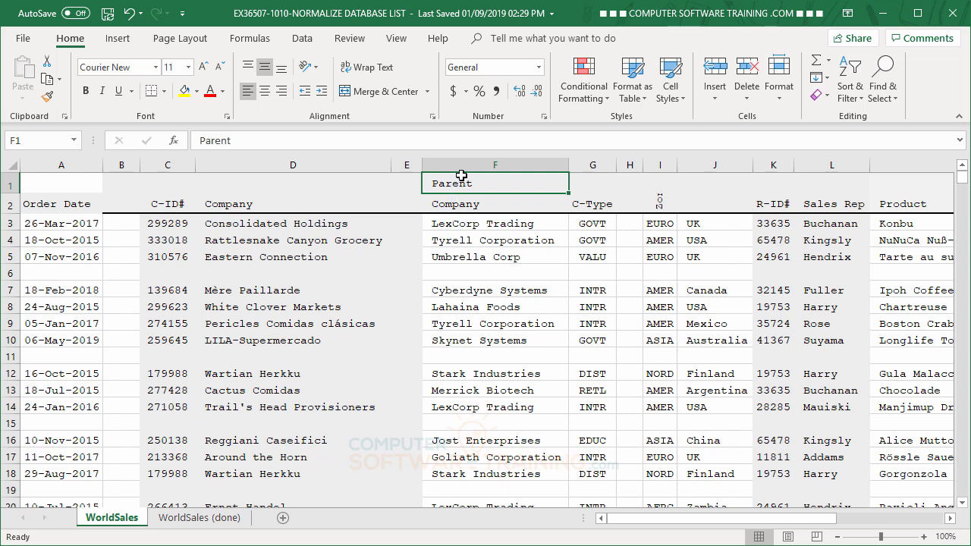
pyautogui.press('Delete')
pyautogui.click(472, 206)
pyautogui.write('P')
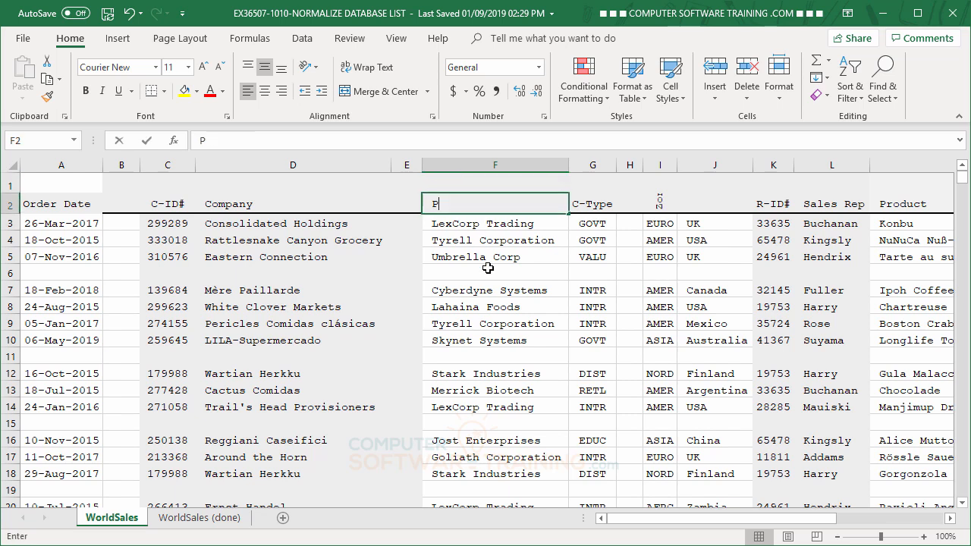
pyautogui.write('arent Company')
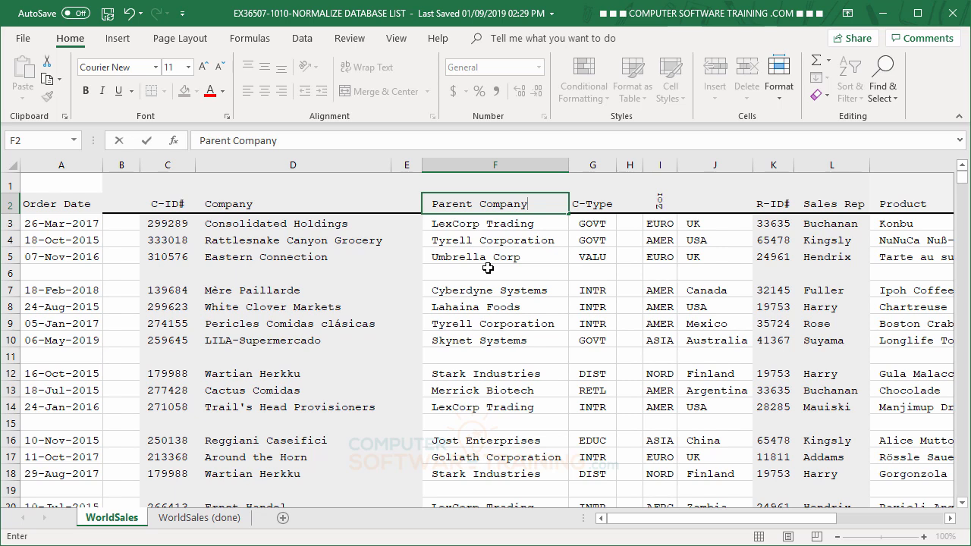
pyautogui.press('Return')
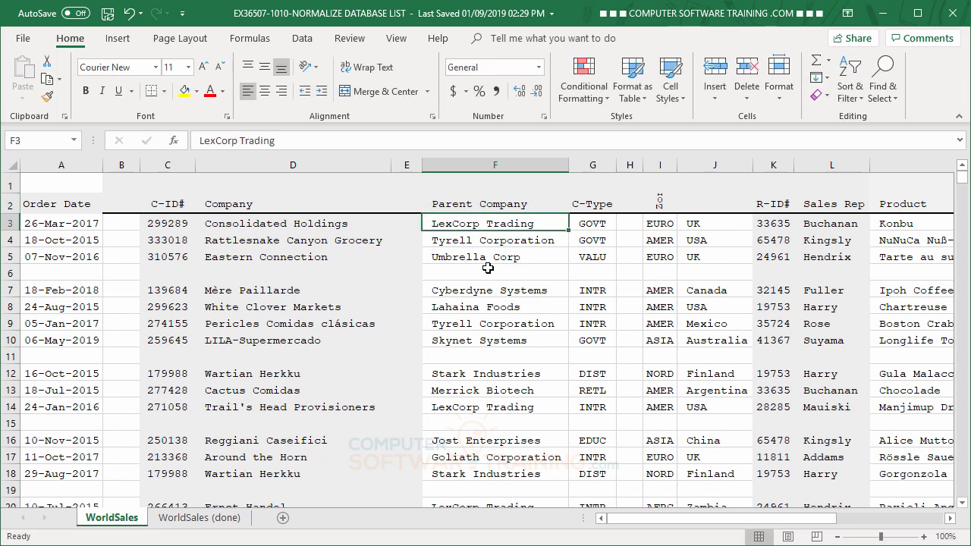
# Remove the upward text rotation from the Zone header in I2 so it reads horizontally
pyautogui.click(949, 518)
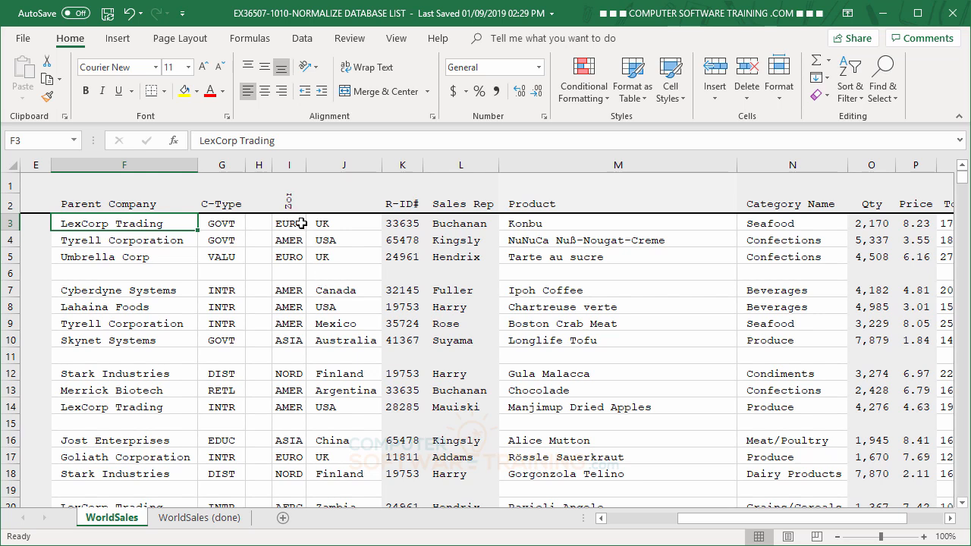
pyautogui.click(289, 203)
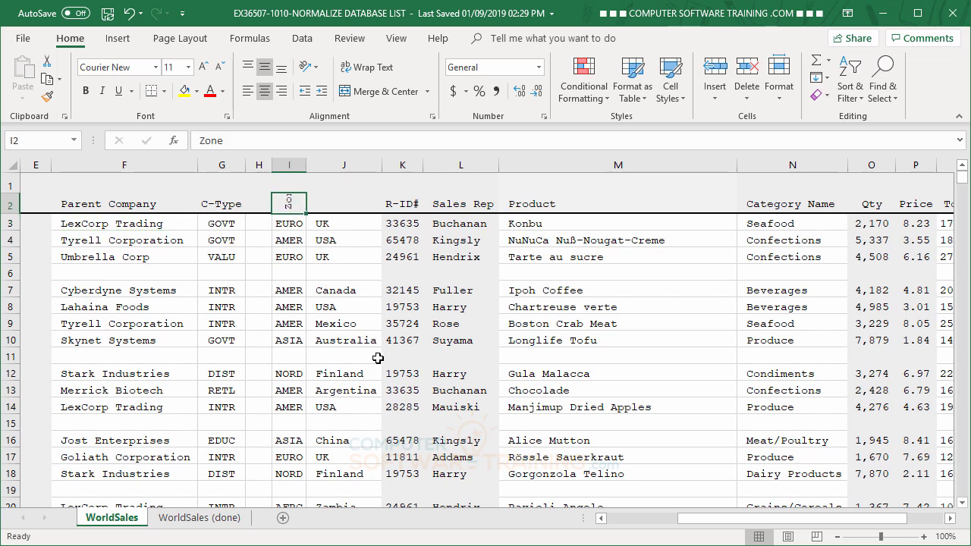
pyautogui.click(308, 68)
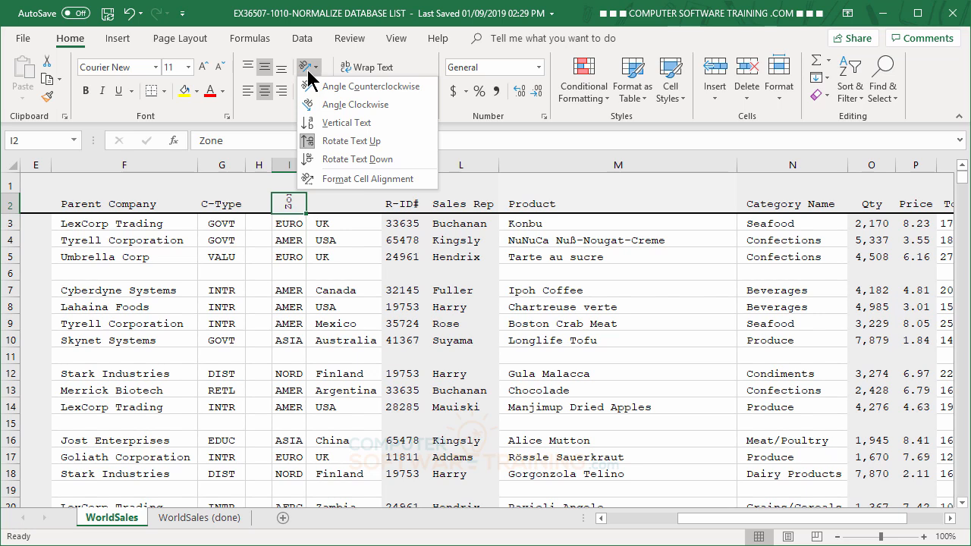
pyautogui.click(307, 144)
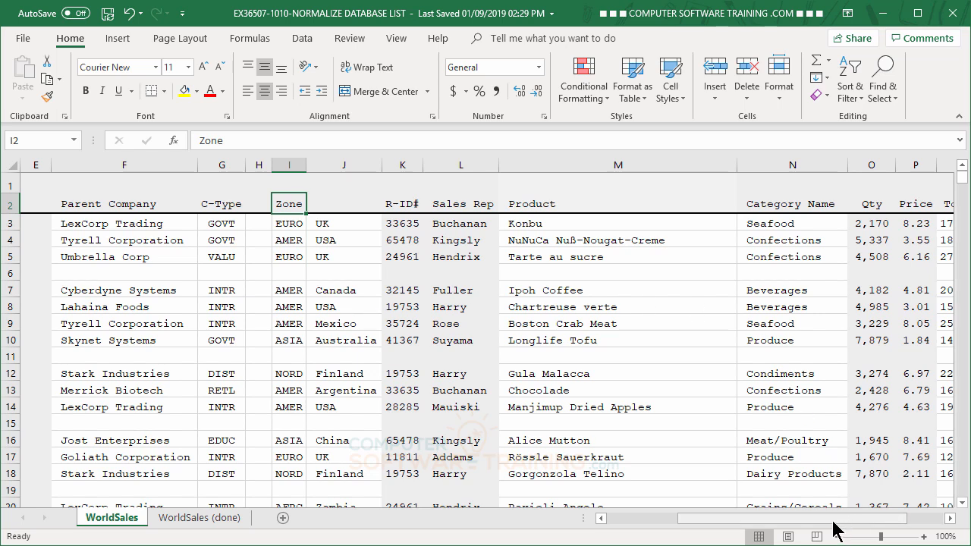
# Delete the three blank columns: after Order Date, between Company and Parent Company, and between C-Type and Zone
pyautogui.moveTo(832, 521); pyautogui.dragTo(734, 531)
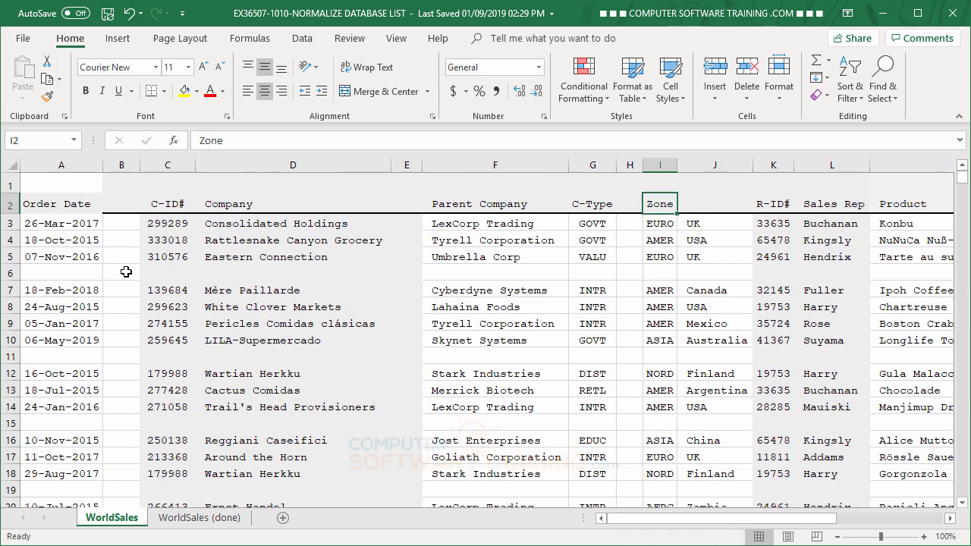
pyautogui.rightClick(121, 164)
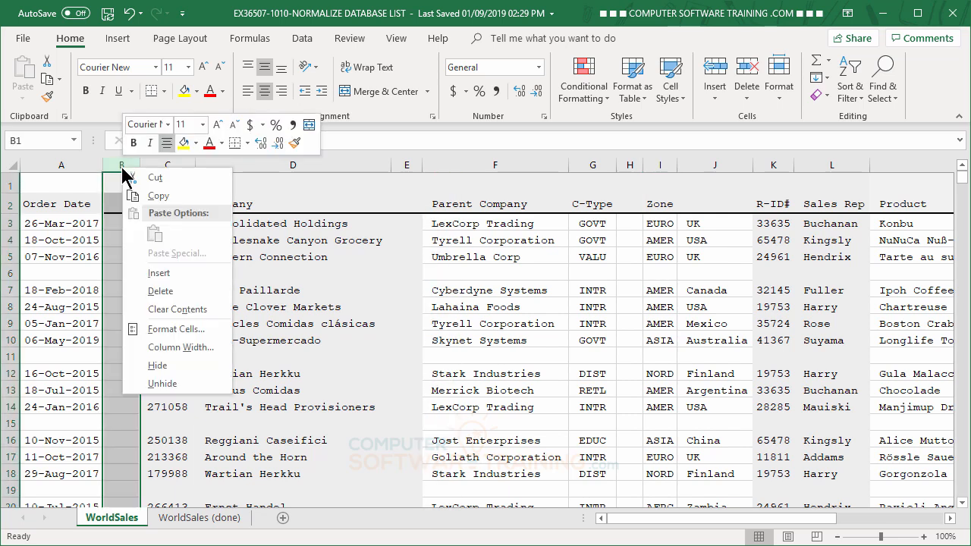
pyautogui.click(163, 291)
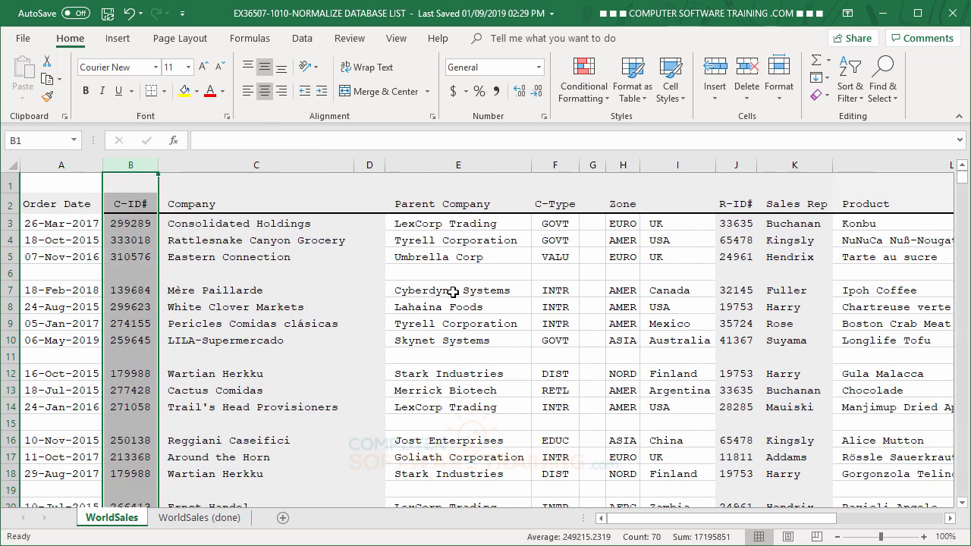
pyautogui.rightClick(372, 164)
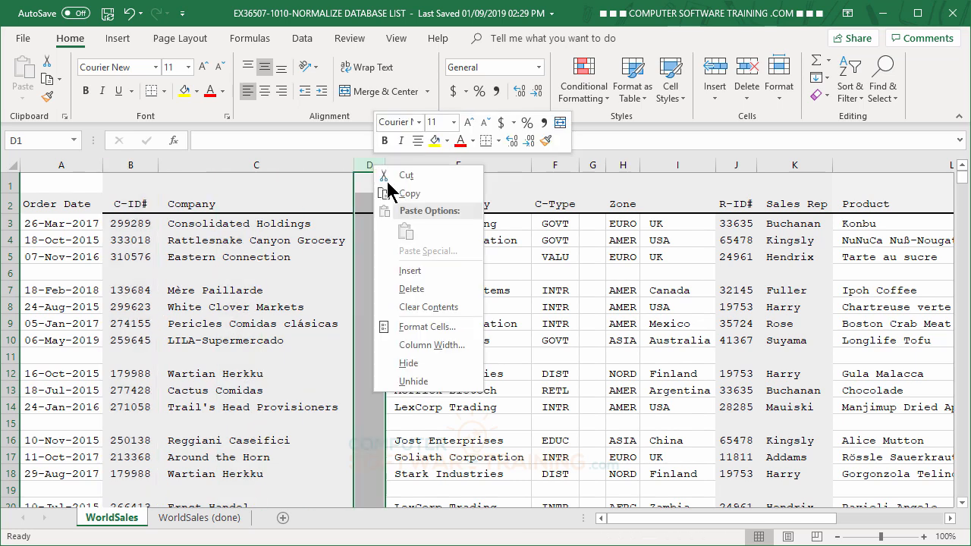
pyautogui.click(424, 290)
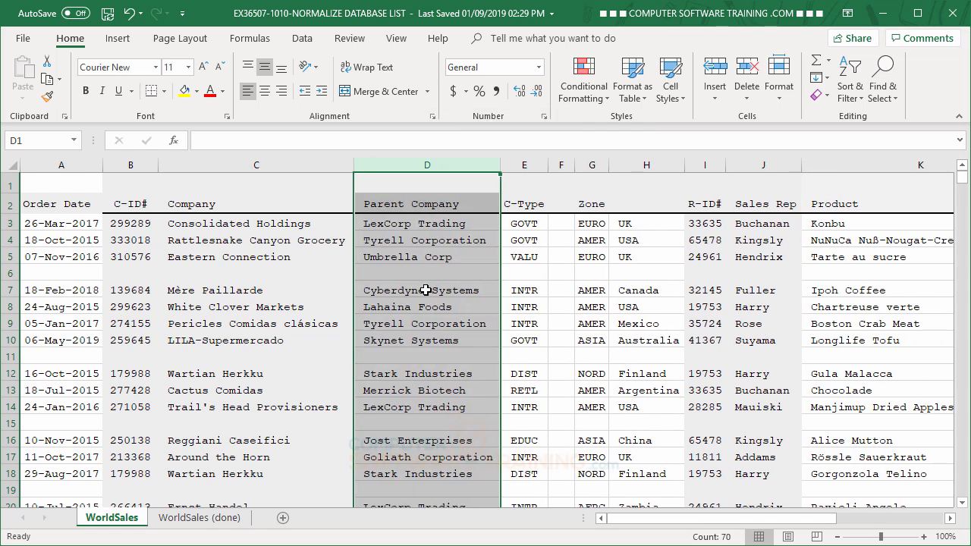
pyautogui.click(561, 164)
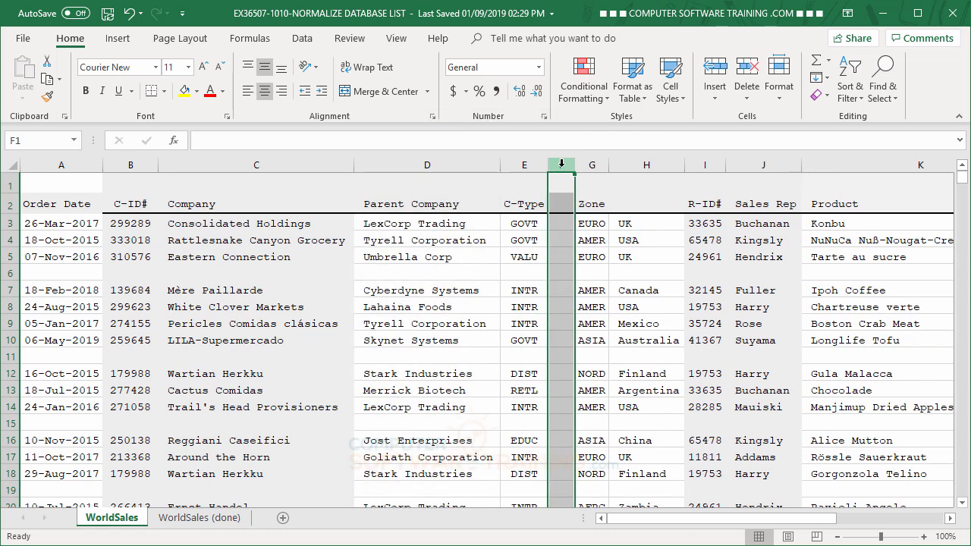
pyautogui.rightClick(561, 165)
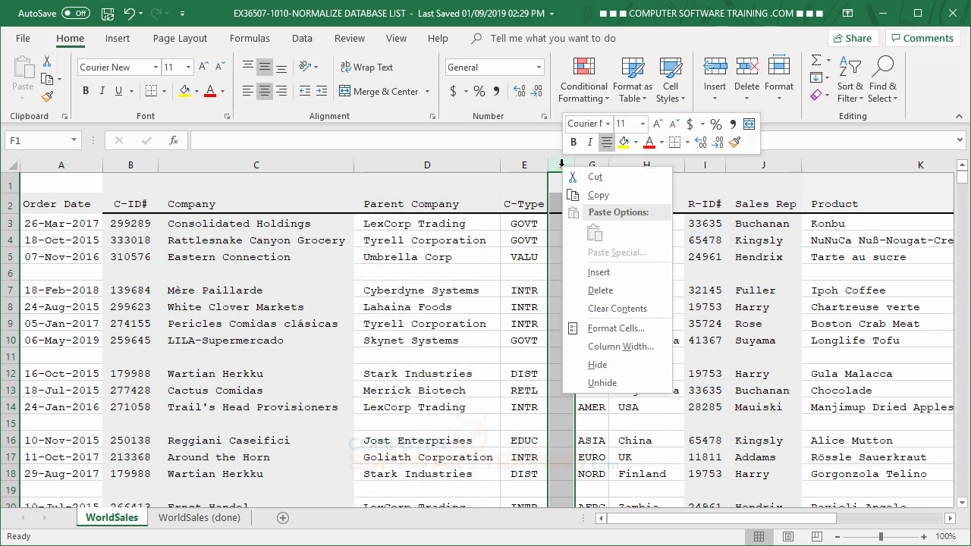
pyautogui.click(598, 293)
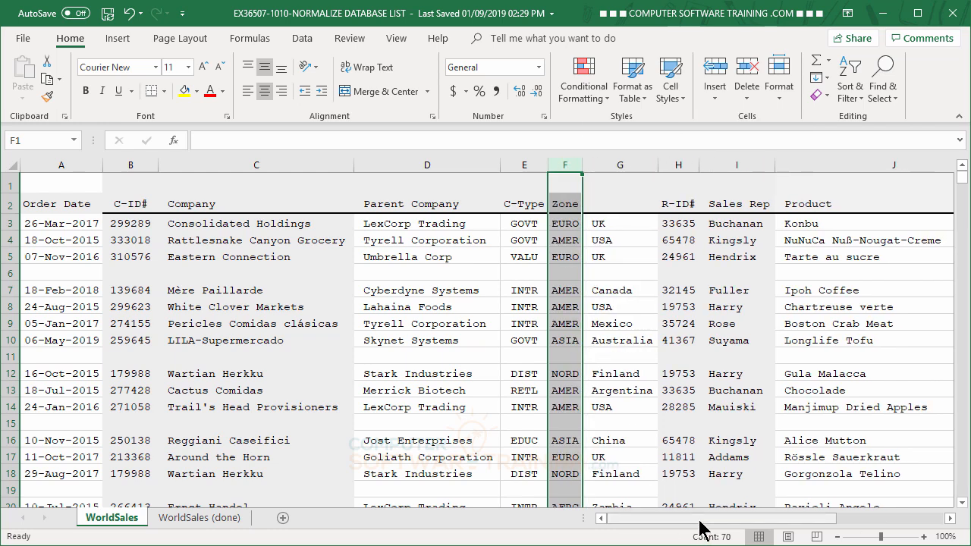
# Clear the scattered blank rows by removing duplicates across the entire sheet, with all columns included and the headers option off
pyautogui.moveTo(700, 523); pyautogui.dragTo(654, 519)
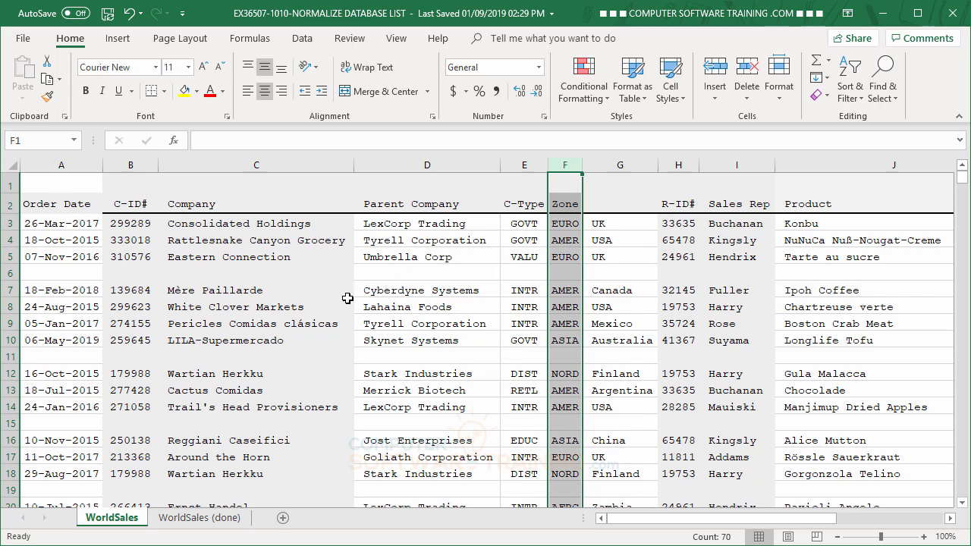
pyautogui.scroll(-13, 456, 360)
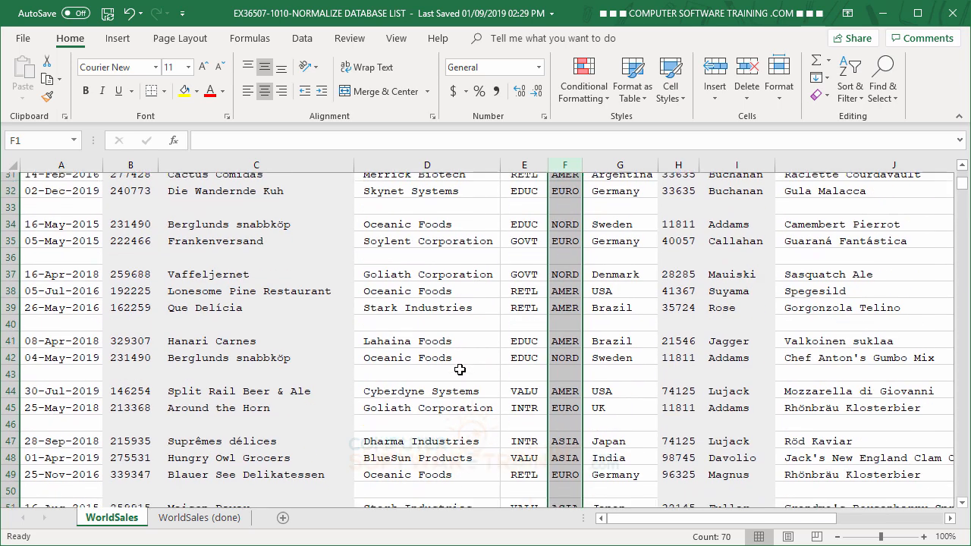
pyautogui.scroll(9, 459, 369)
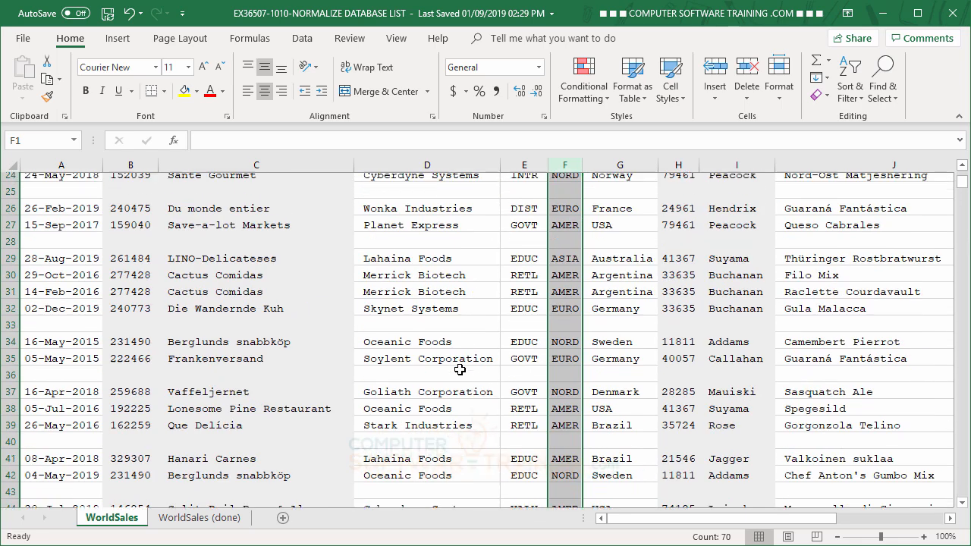
pyautogui.scroll(5, 460, 369)
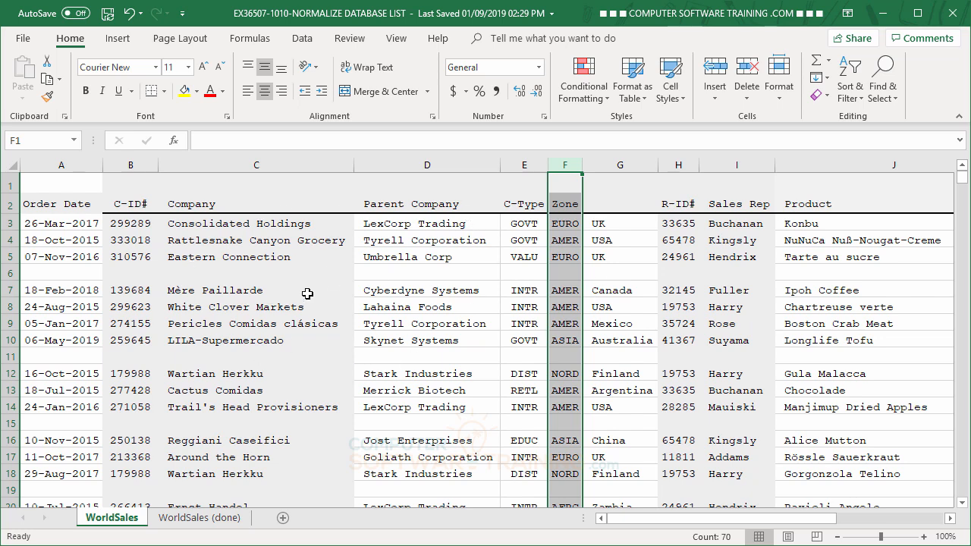
pyautogui.click(11, 164)
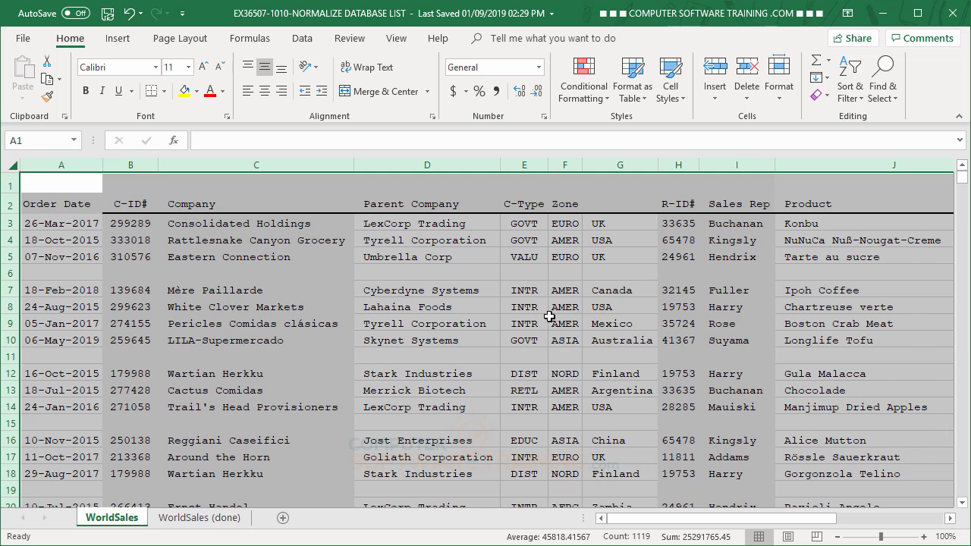
pyautogui.click(303, 38)
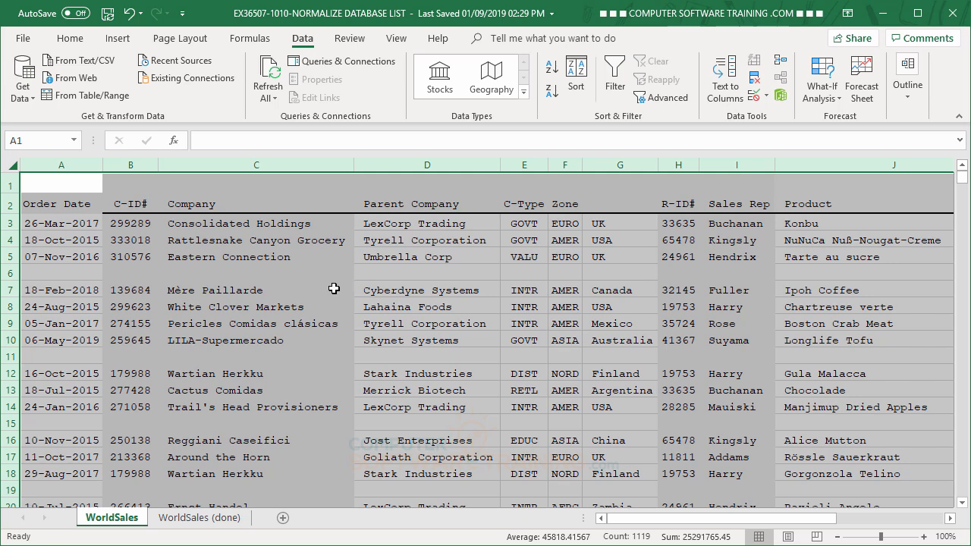
pyautogui.click(755, 80)
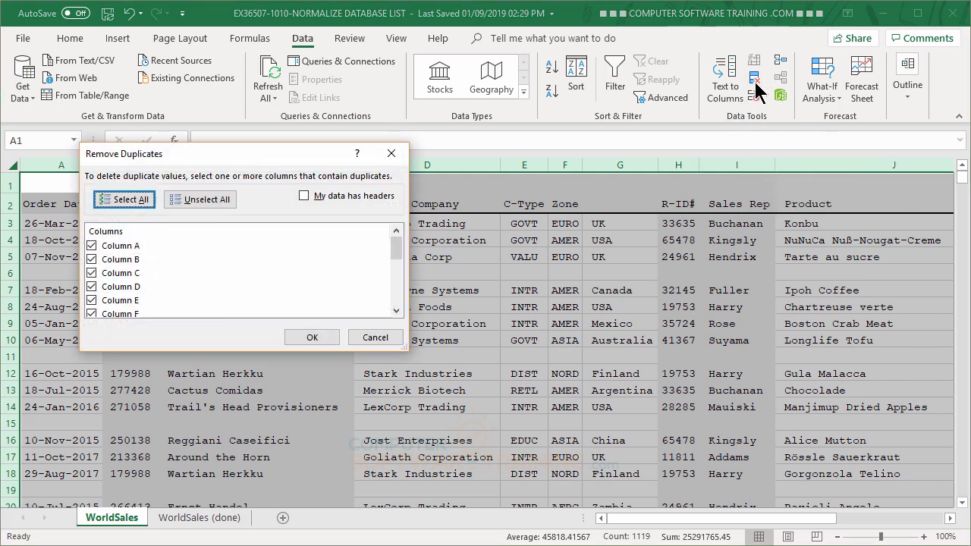
pyautogui.moveTo(282, 165); pyautogui.dragTo(664, 234)
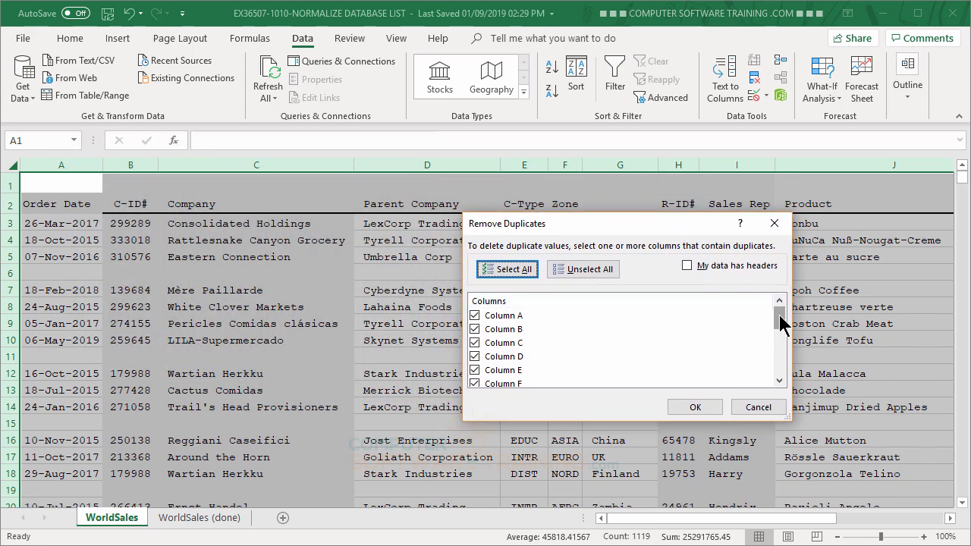
pyautogui.moveTo(780, 325); pyautogui.dragTo(781, 301)
pyautogui.click(693, 409)
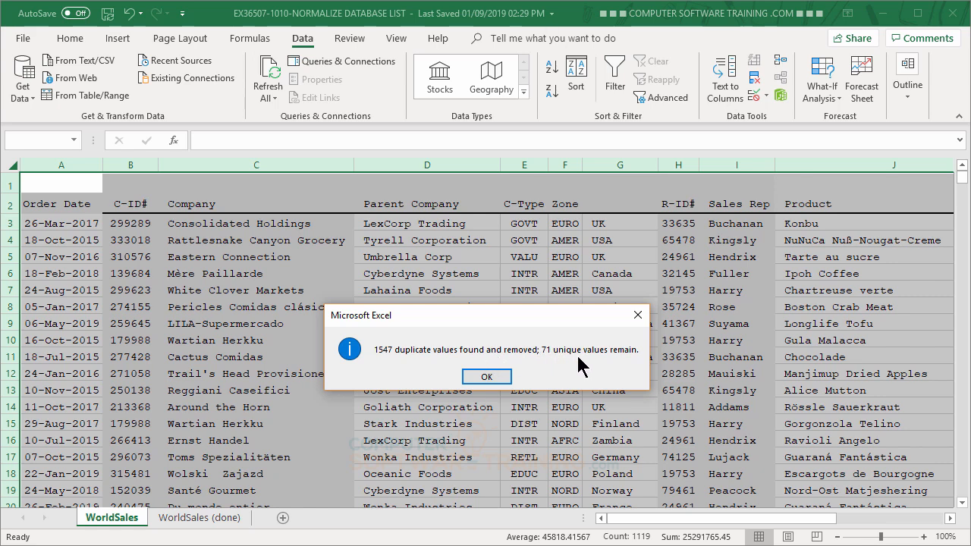
pyautogui.click(487, 379)
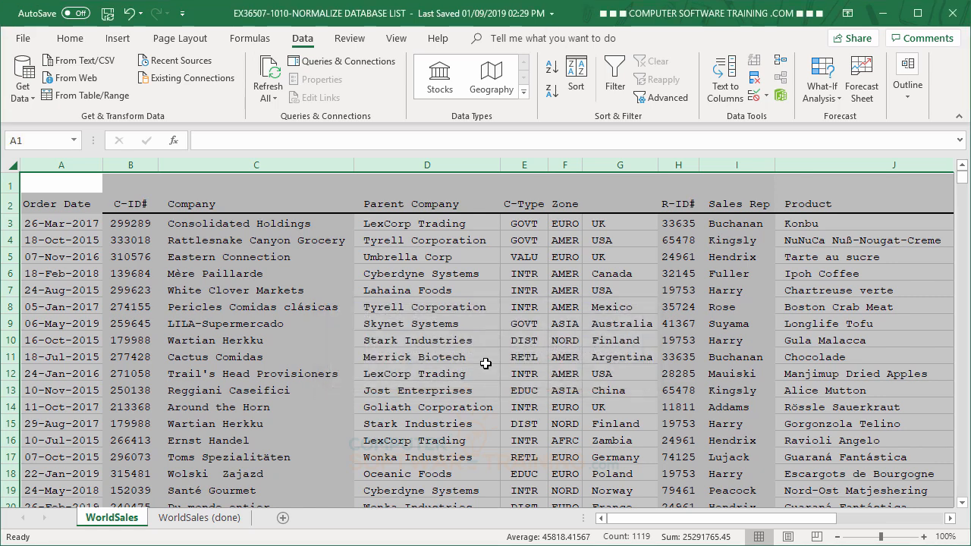
pyautogui.click(461, 341)
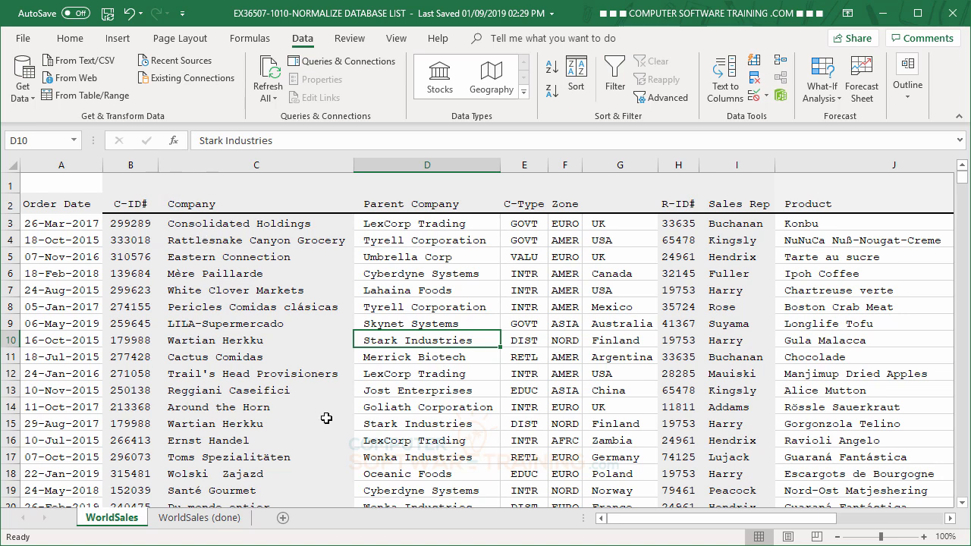
# Delete the empty row above the column headers so that the header row becomes row 1
pyautogui.rightClick(7, 183)
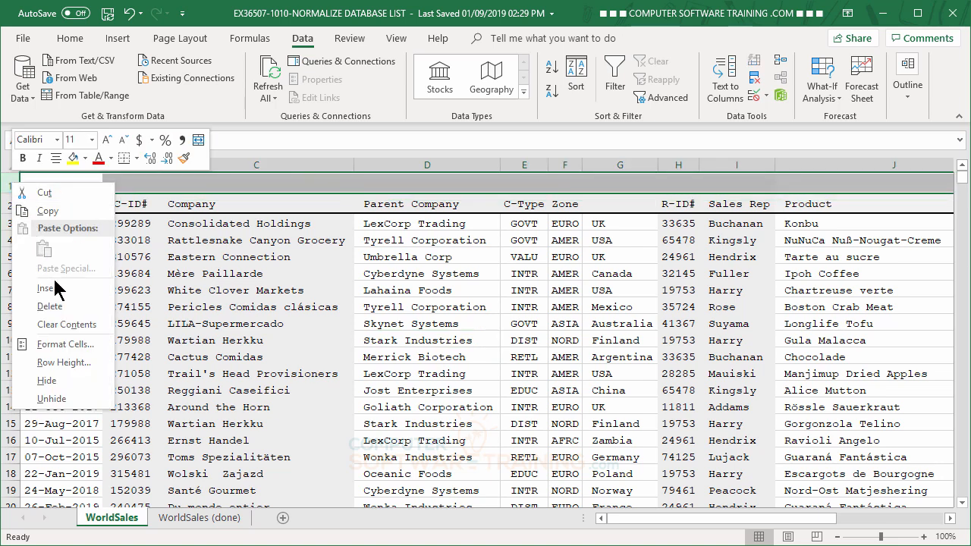
pyautogui.click(50, 306)
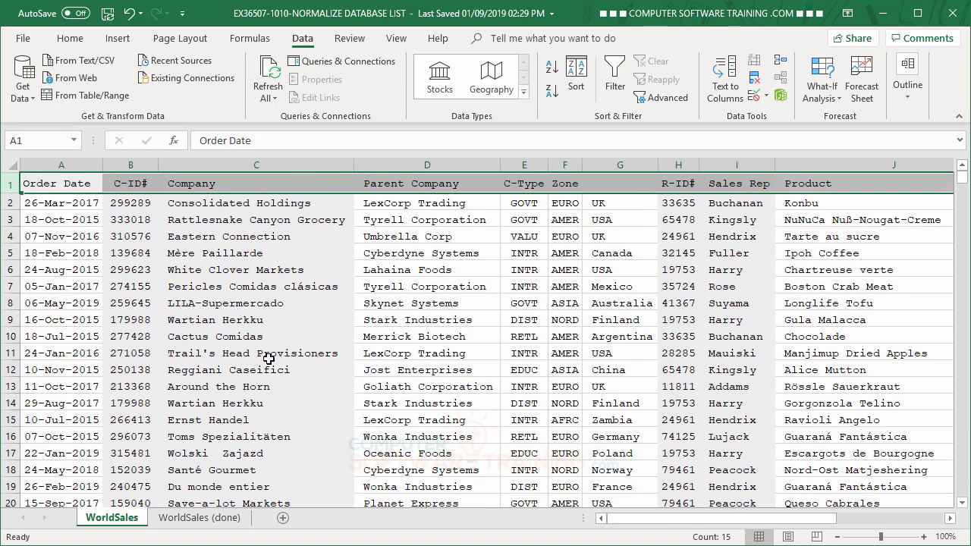
pyautogui.click(267, 354)
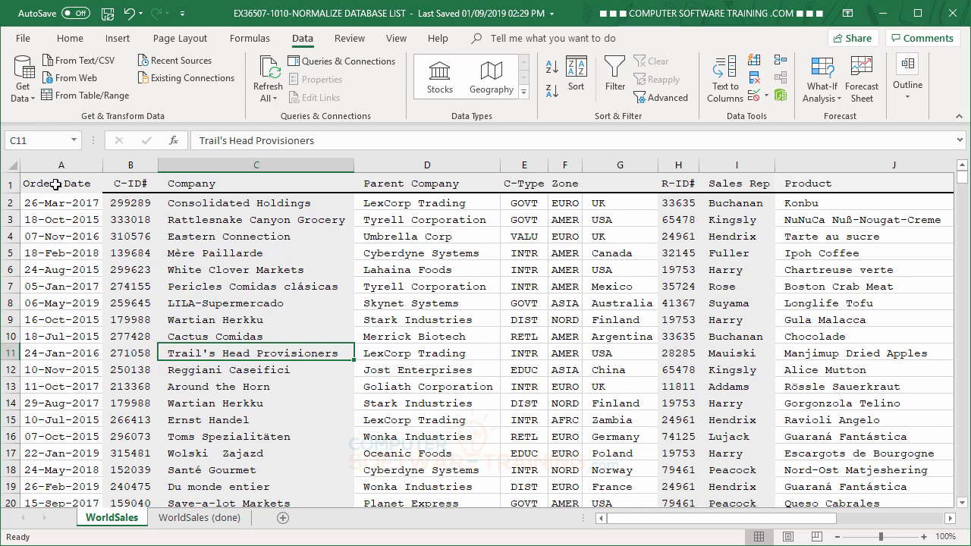
# Copy the formatting of the C-ID# header in B1 onto the Order Date header in A1 with Format Painter
pyautogui.click(130, 185)
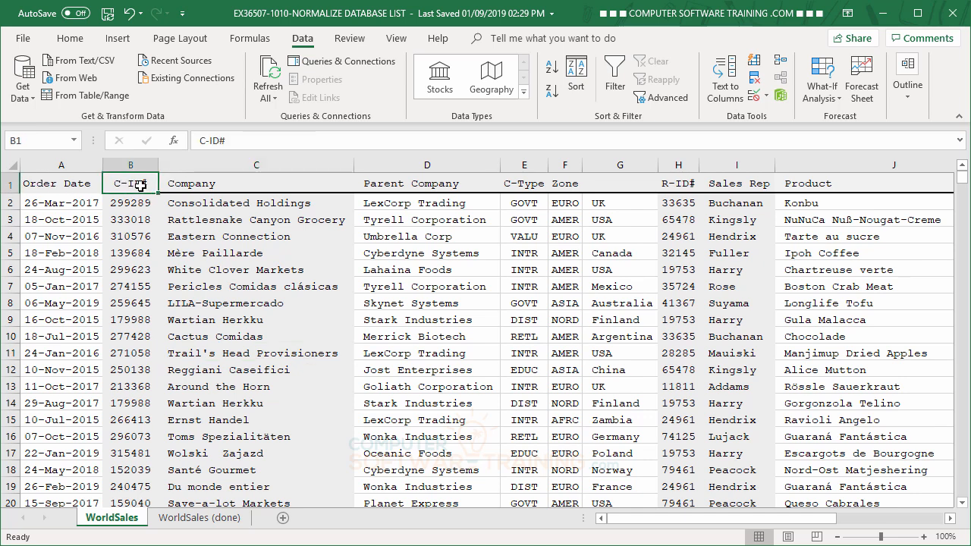
pyautogui.click(85, 43)
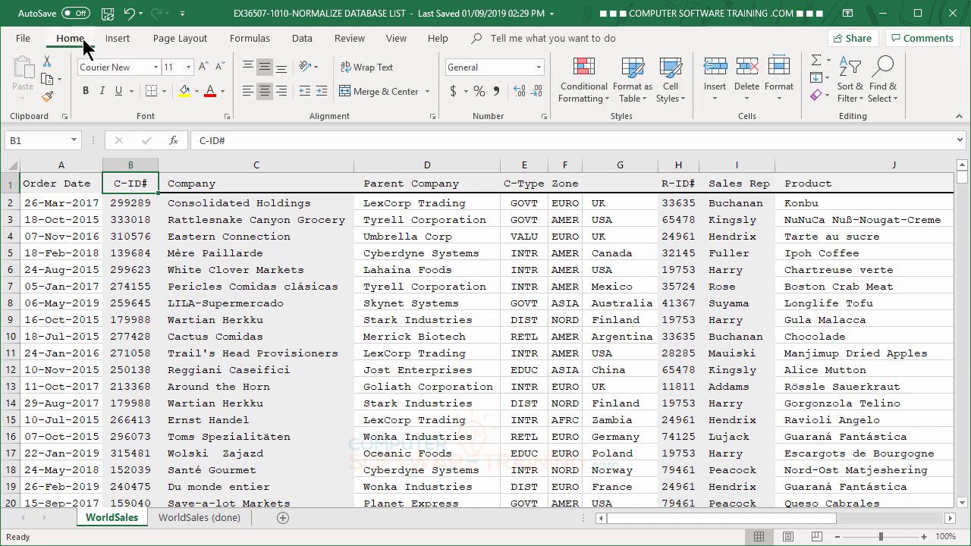
pyautogui.click(48, 97)
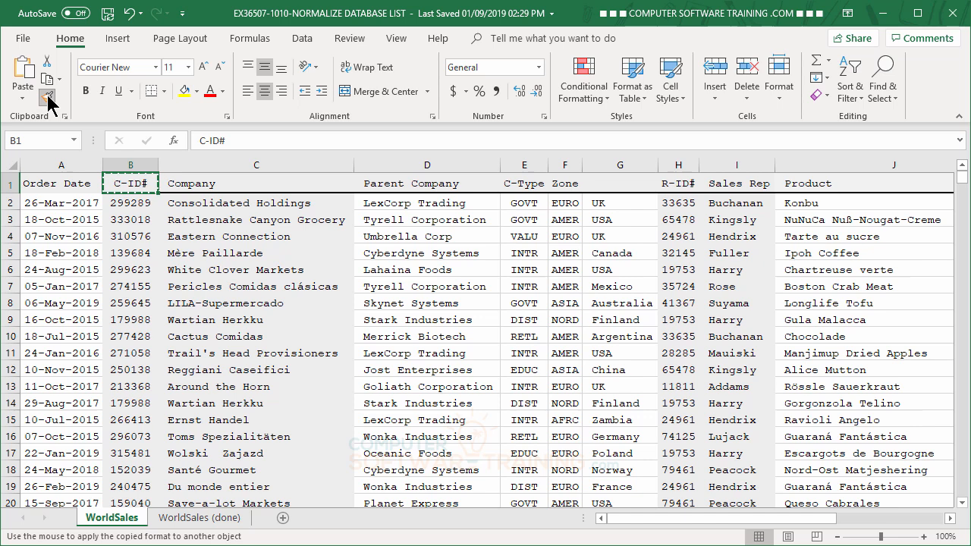
pyautogui.click(63, 187)
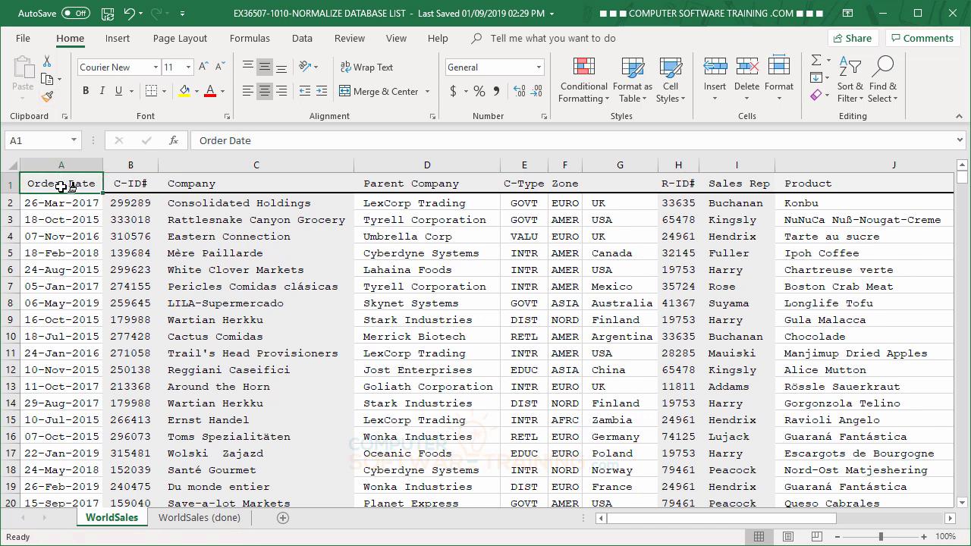
pyautogui.click(92, 269)
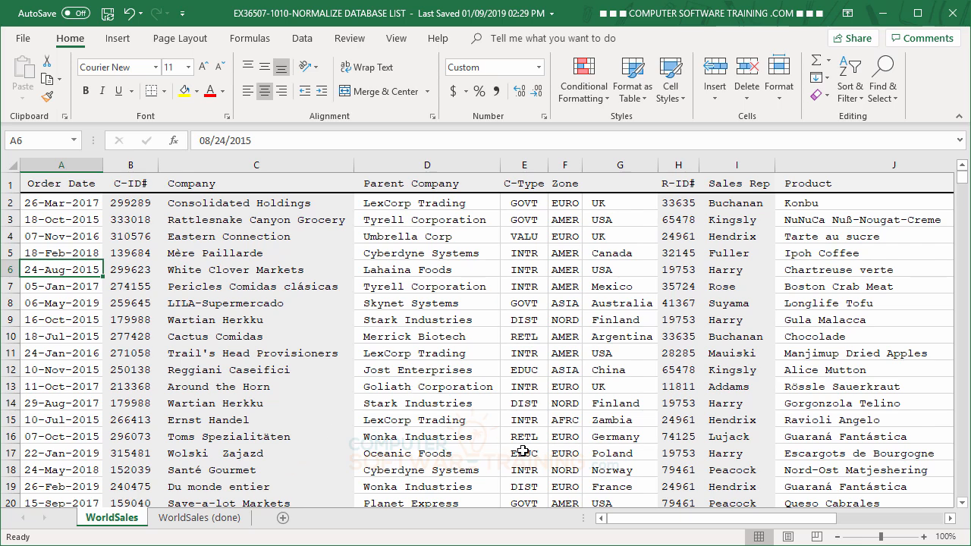
pyautogui.moveTo(626, 522); pyautogui.dragTo(576, 516)
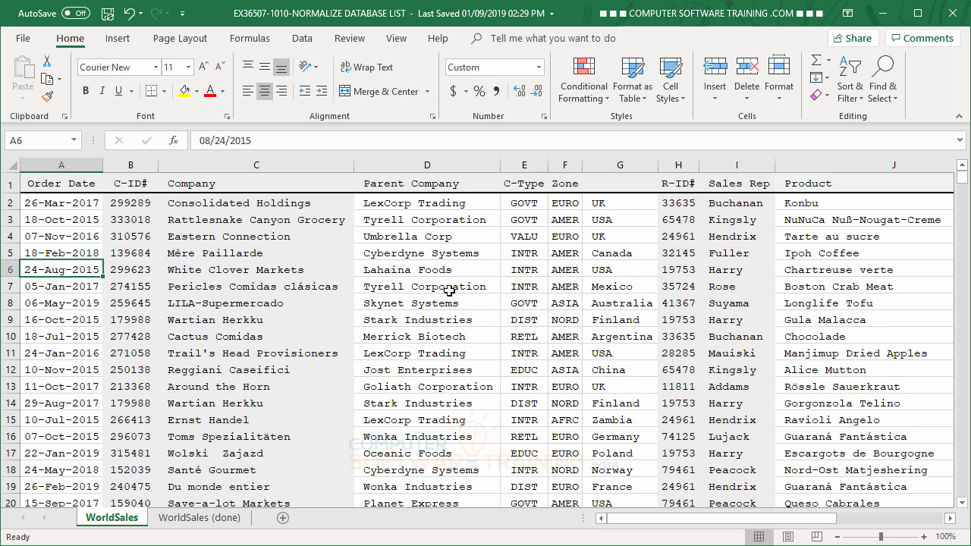